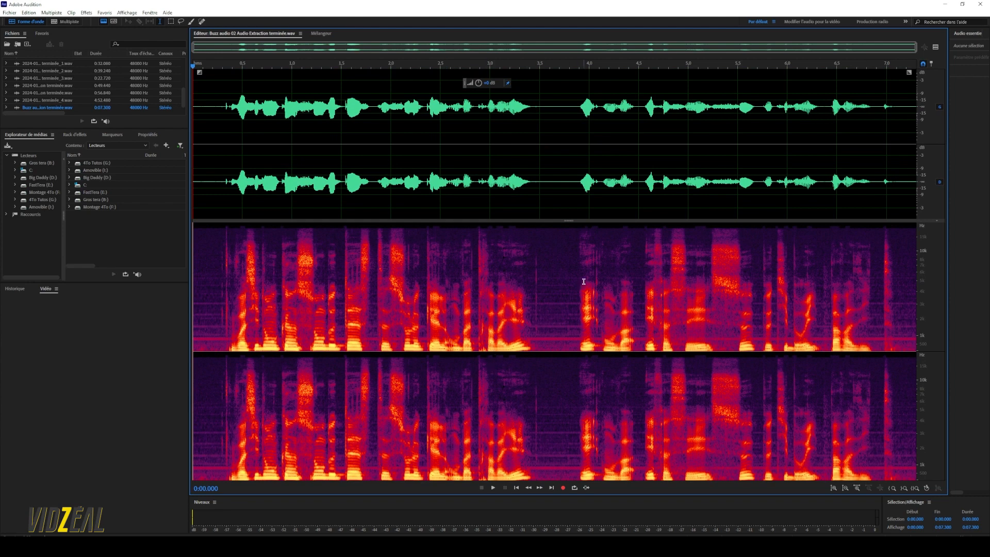
Play the noisy recording from 0:01.385 to hear its background noise, and stop partway through
{"action": "left_click", "coordinate": [330, 112]}
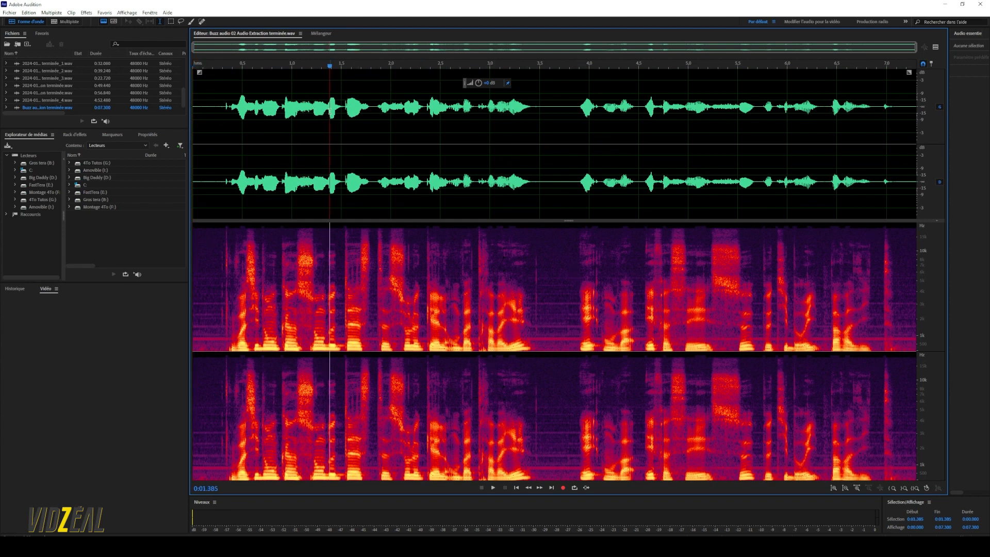
{"action": "key", "text": "space"}
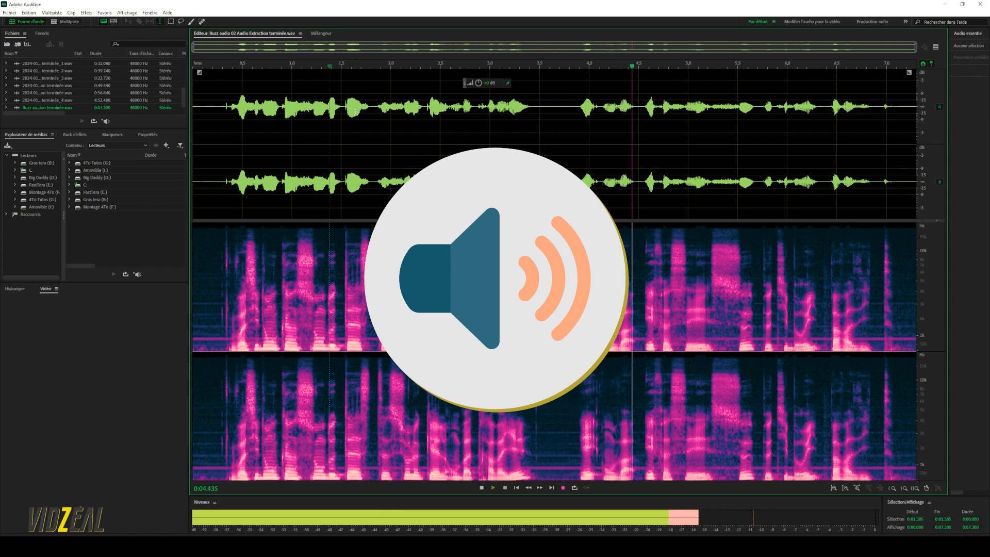
{"action": "key", "text": "space"}
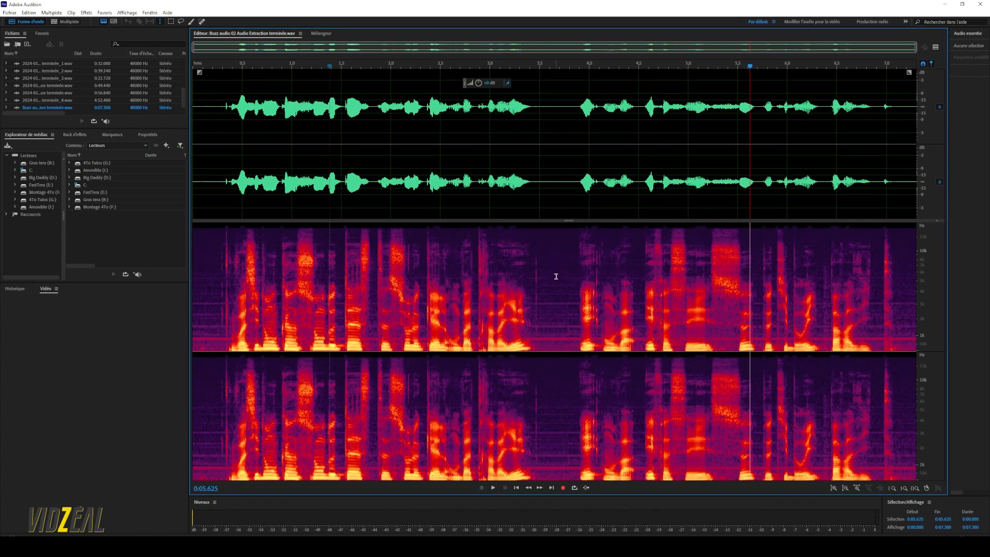
Examine the noise-only gap between the two spoken phrases and the short pauses in the waveform and spectrogram
{"action": "left_click_drag", "start_coordinate": [533, 106], "coordinate": [579, 108]}
{"action": "left_click", "coordinate": [550, 199]}
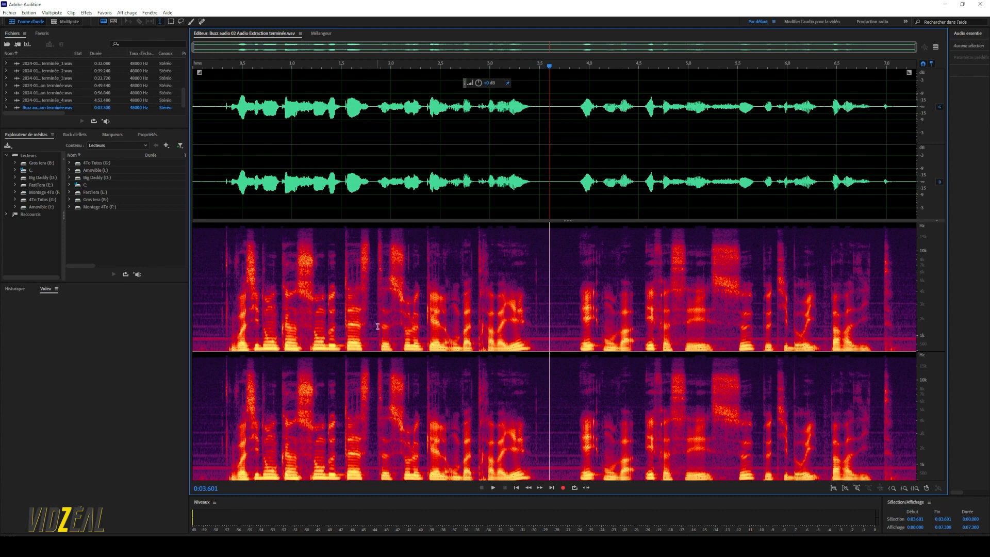
{"action": "left_click_drag", "start_coordinate": [531, 305], "coordinate": [580, 308]}
{"action": "left_click", "coordinate": [599, 320]}
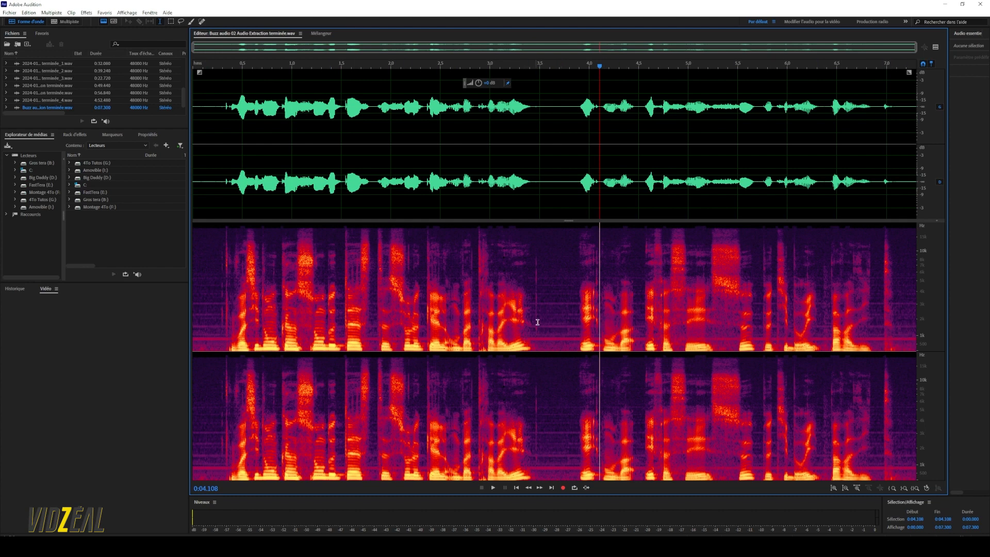
{"action": "left_click_drag", "start_coordinate": [552, 306], "coordinate": [501, 303]}
{"action": "left_click", "coordinate": [449, 303]}
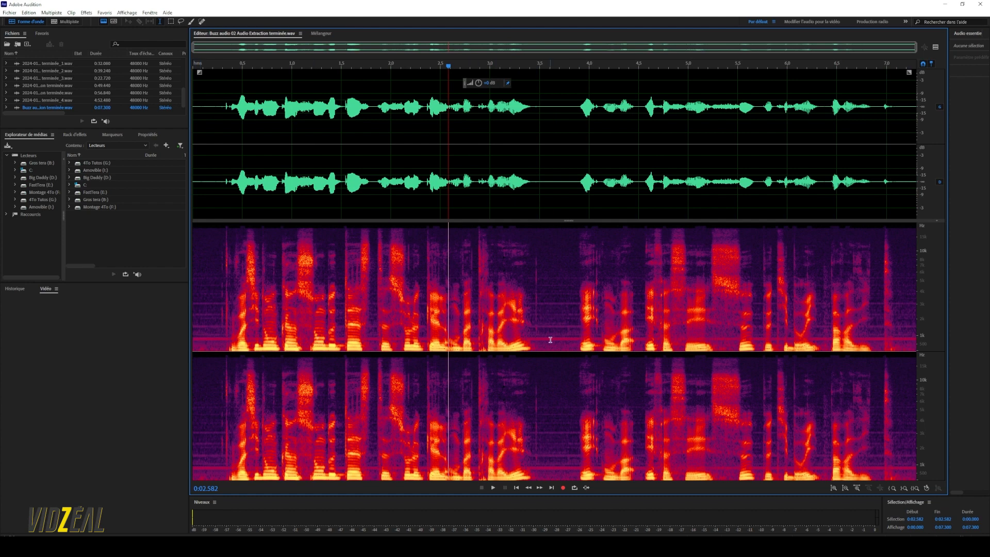
{"action": "left_click", "coordinate": [553, 307]}
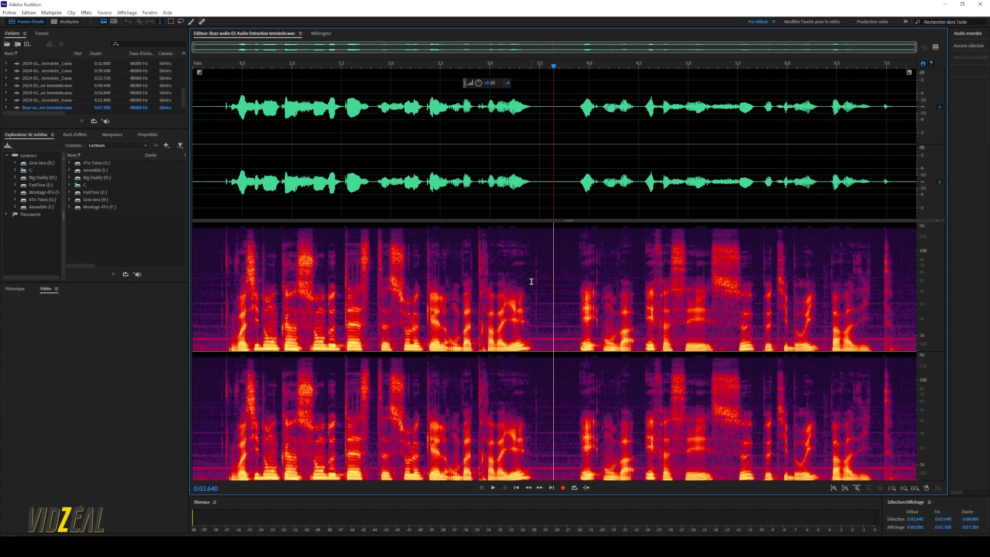
{"action": "left_click_drag", "start_coordinate": [532, 281], "coordinate": [580, 281]}
{"action": "left_click_drag", "start_coordinate": [371, 258], "coordinate": [378, 258]}
{"action": "left_click", "coordinate": [513, 300]}
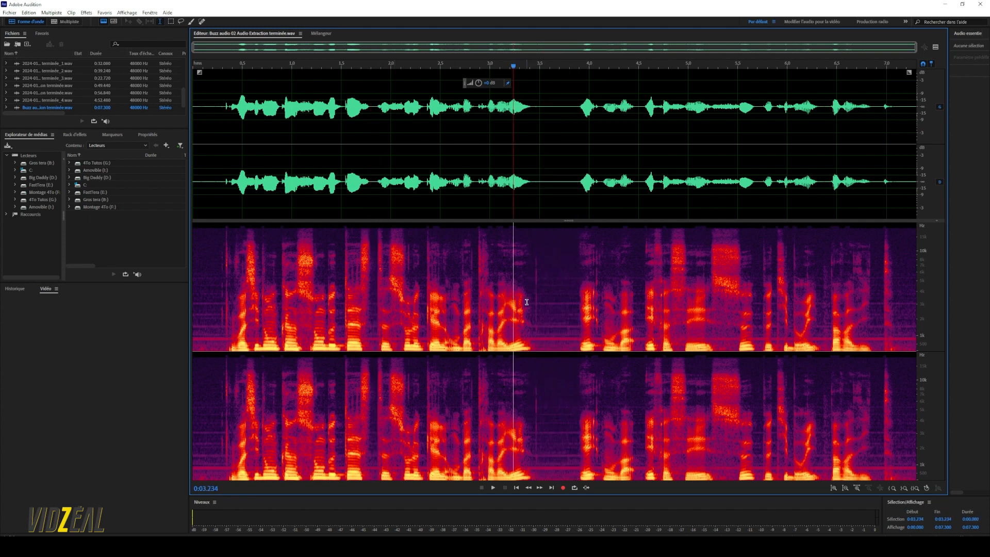
Capture a noise print from the speech-free gap of about 0.48 s starting at 0:03.413, and clear the selection
{"action": "left_click_drag", "start_coordinate": [532, 304], "coordinate": [578, 309]}
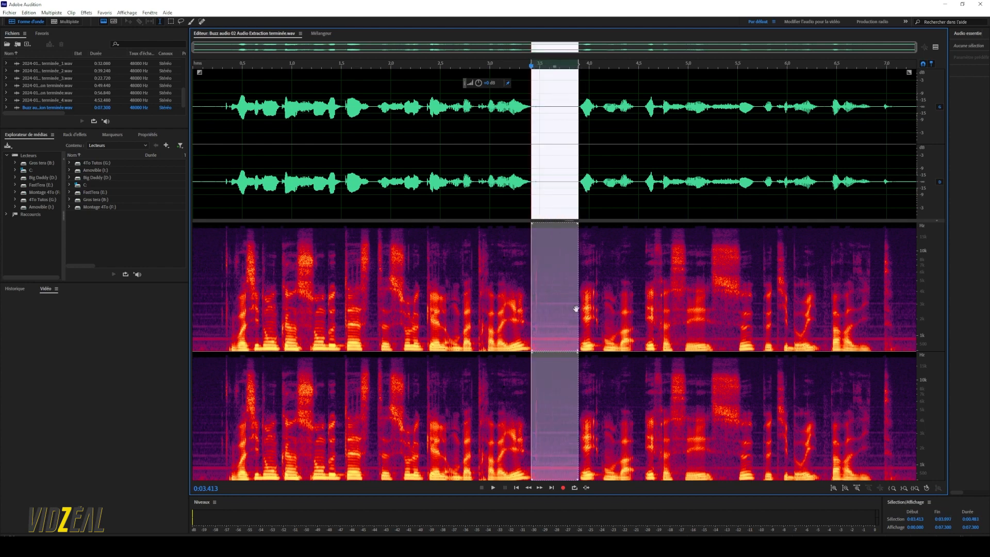
{"action": "right_click", "coordinate": [549, 275]}
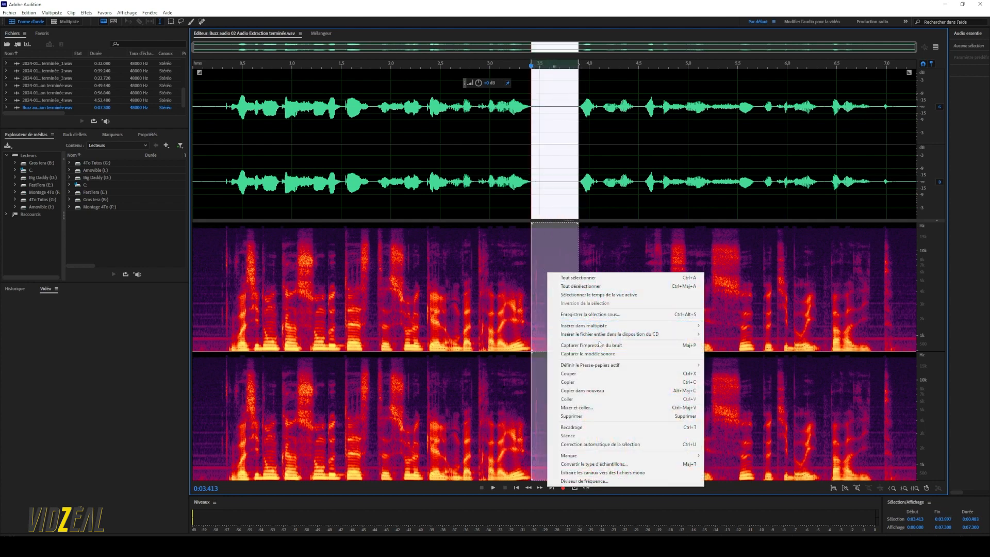
{"action": "left_click", "coordinate": [614, 346]}
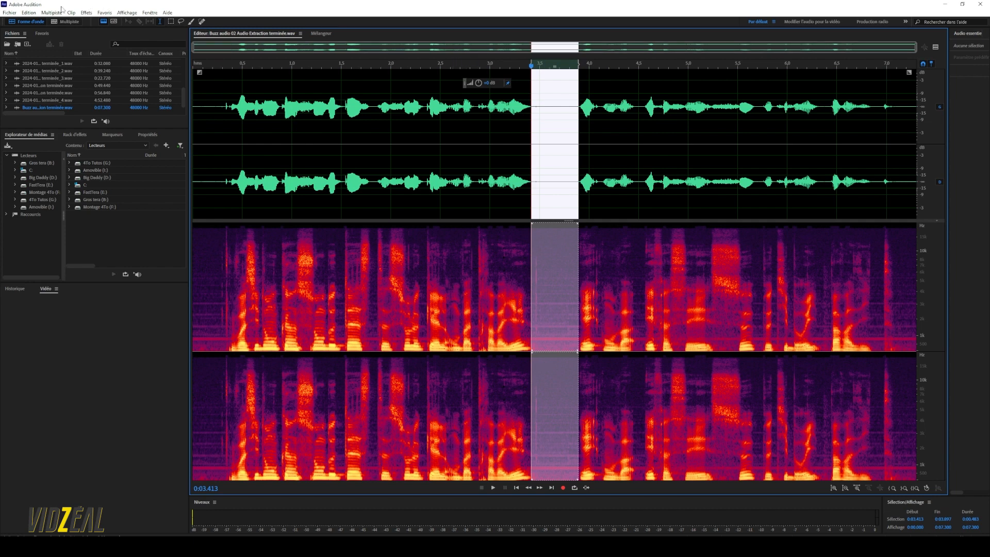
{"action": "left_click", "coordinate": [354, 142]}
{"action": "left_click", "coordinate": [444, 277]}
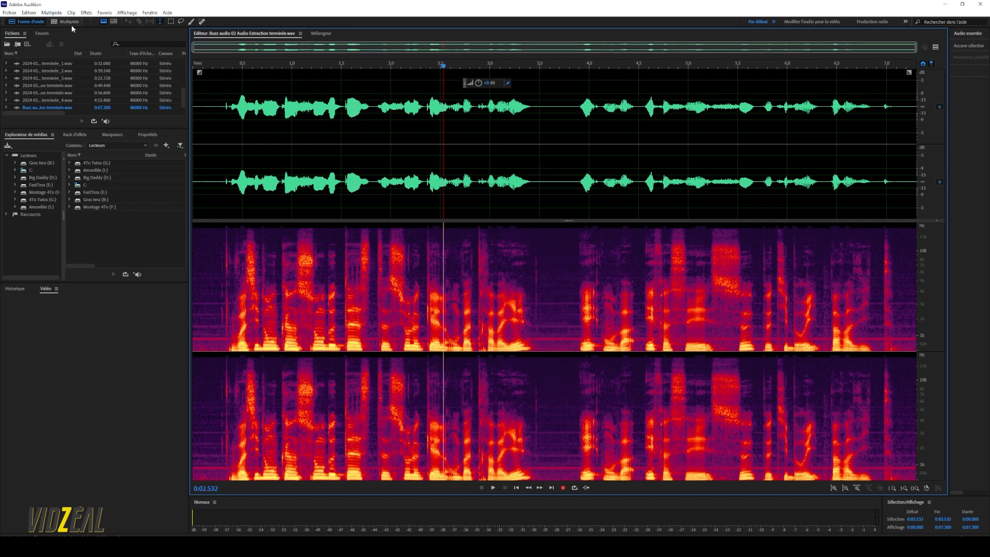
Apply the Noise Reduction (process) effect to the entire file using the captured noise print, and clear the selection
{"action": "left_click", "coordinate": [86, 12]}
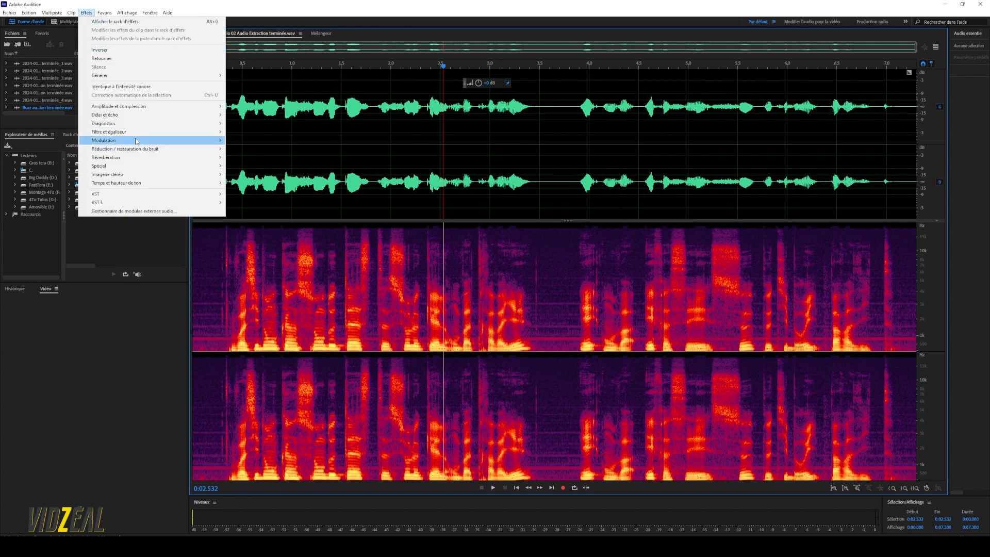
{"action": "mouse_move", "coordinate": [143, 151]}
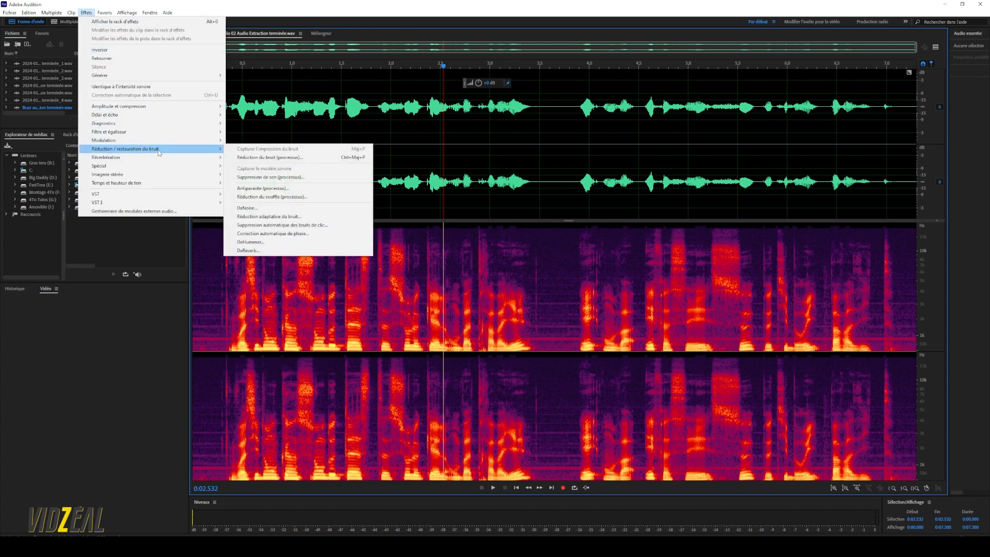
{"action": "left_click", "coordinate": [282, 158]}
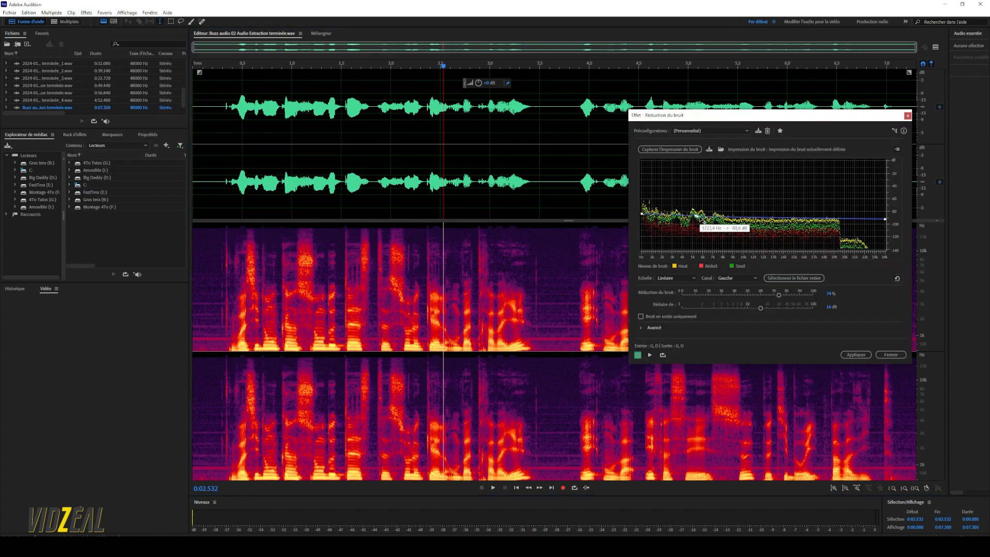
{"action": "left_click_drag", "start_coordinate": [700, 217], "coordinate": [700, 216]}
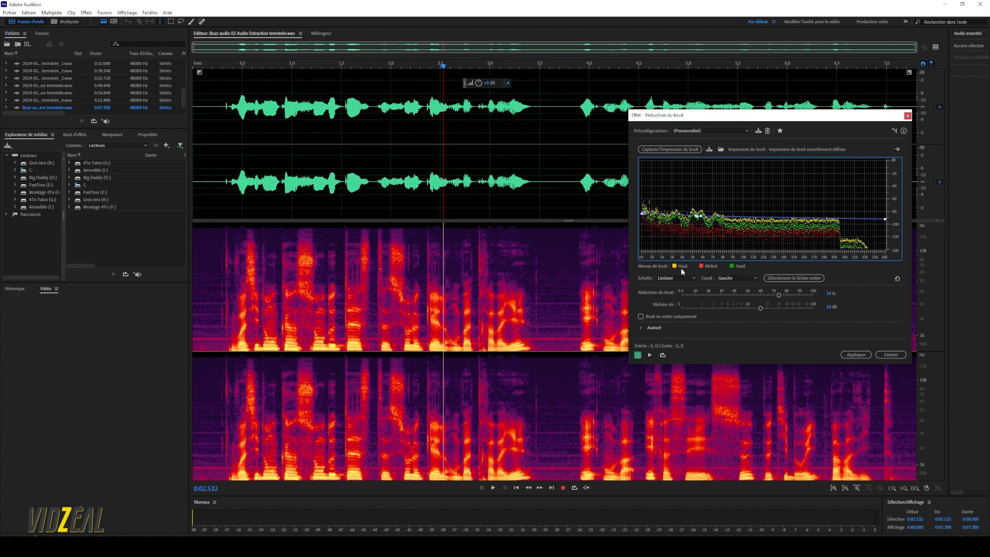
{"action": "left_click", "coordinate": [856, 355]}
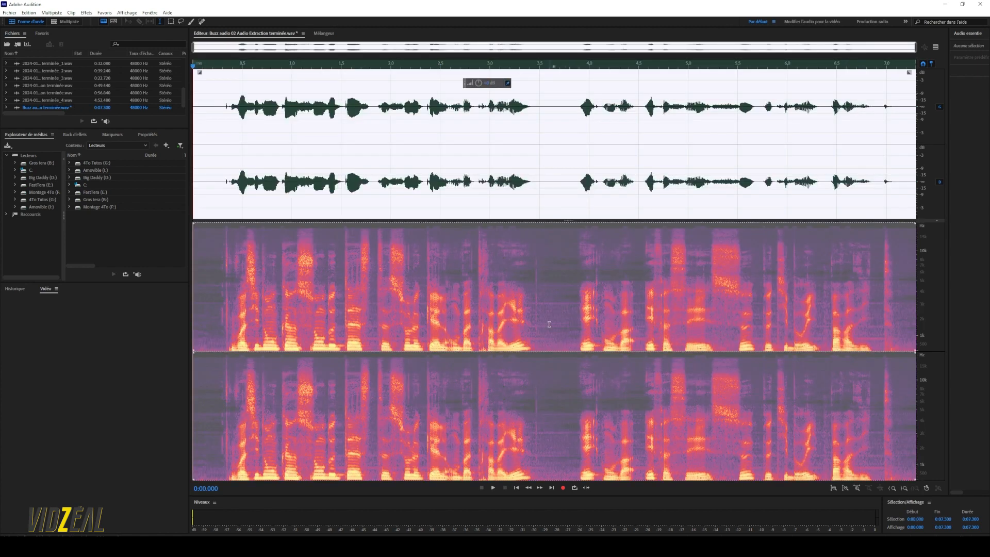
{"action": "left_click", "coordinate": [561, 318]}
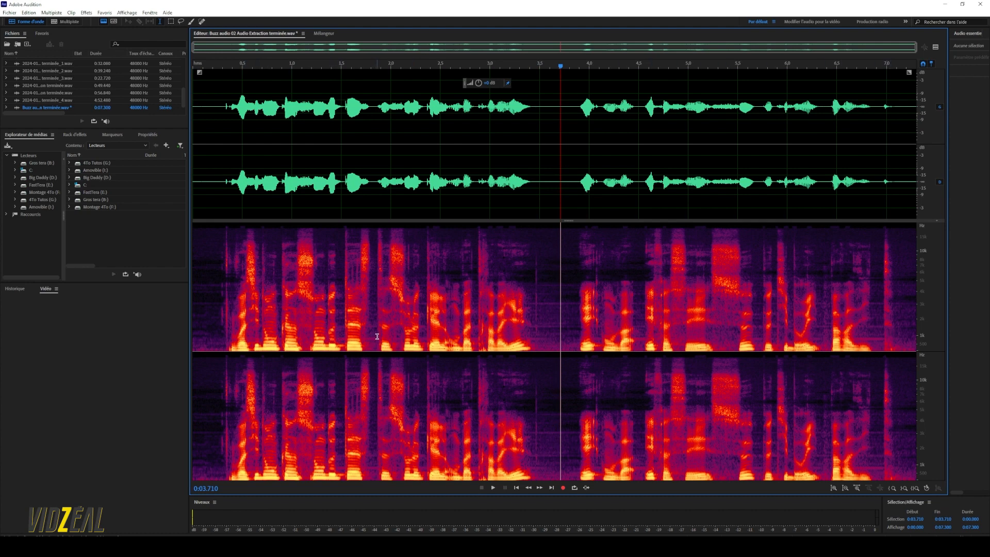
Capture a new noise print from a short pause of about 0.1 s starting at 0:06.863, and clear the selection
{"action": "left_click_drag", "start_coordinate": [377, 336], "coordinate": [367, 334]}
{"action": "left_click_drag", "start_coordinate": [883, 306], "coordinate": [873, 306]}
{"action": "right_click", "coordinate": [874, 306]}
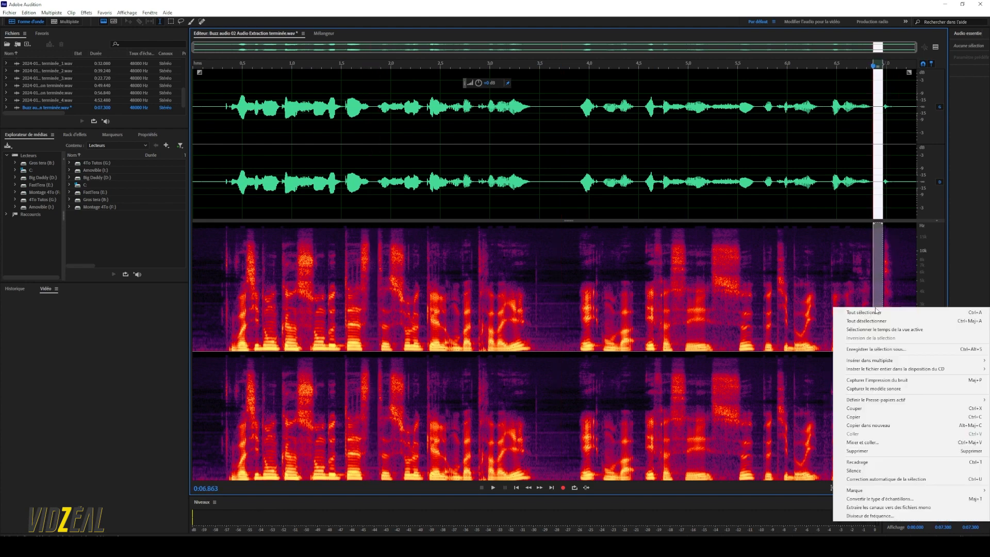
{"action": "left_click", "coordinate": [896, 380]}
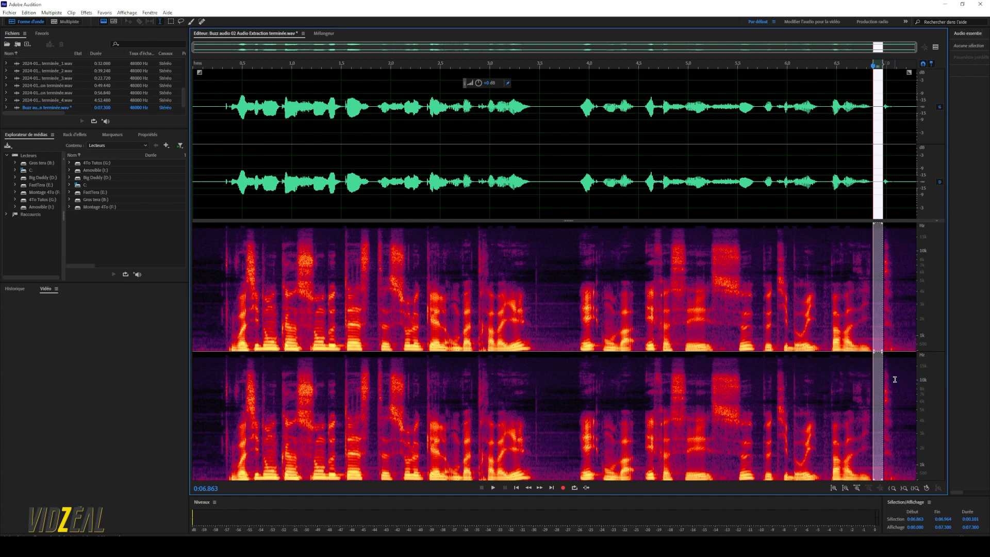
{"action": "left_click", "coordinate": [891, 361]}
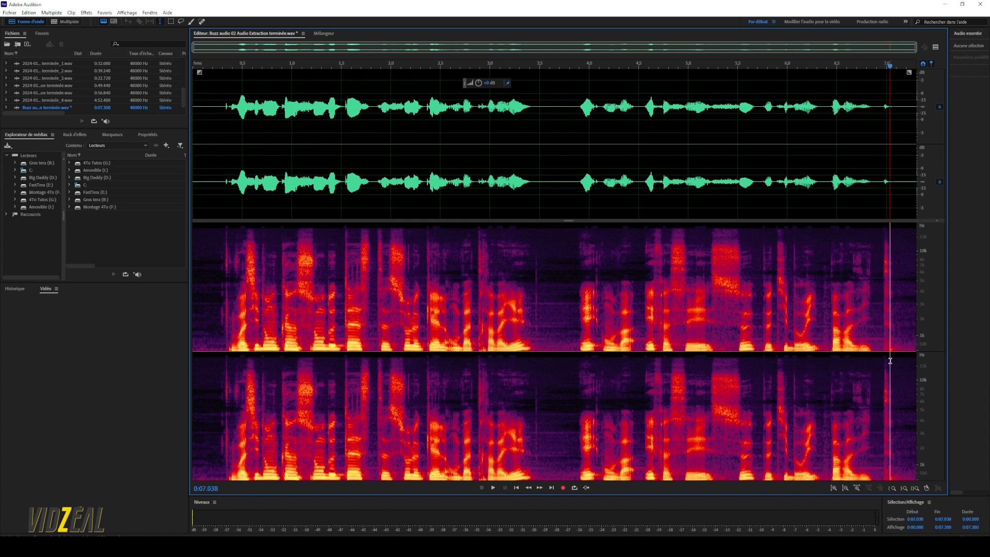
Apply Noise Reduction (process) to the entire file a second time with the new noise print, and clear the selection
{"action": "left_click", "coordinate": [86, 12]}
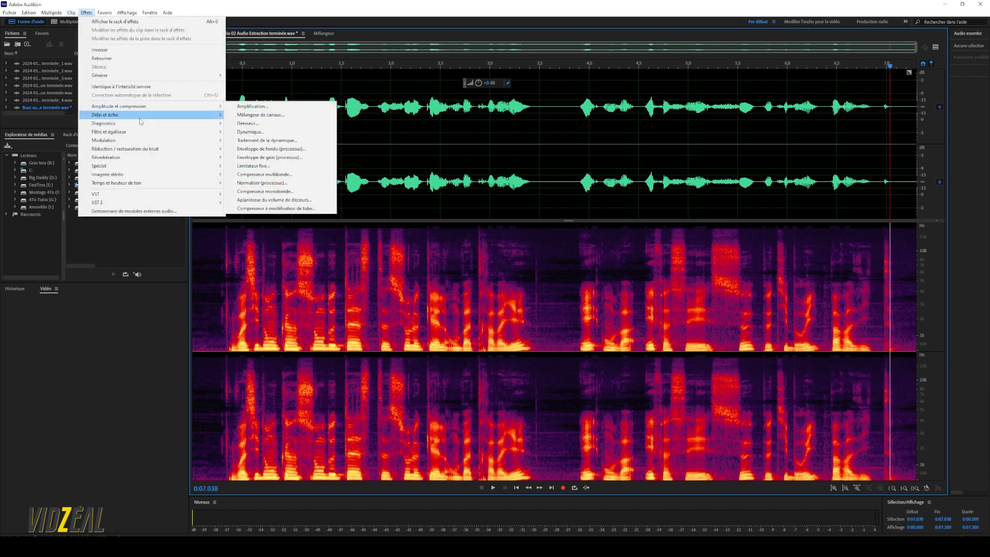
{"action": "mouse_move", "coordinate": [152, 153]}
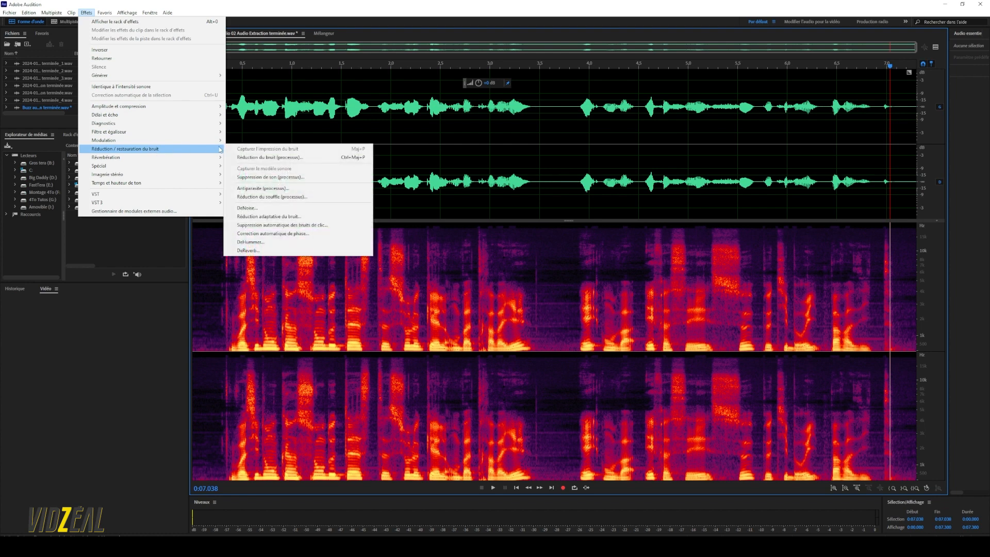
{"action": "left_click", "coordinate": [272, 158]}
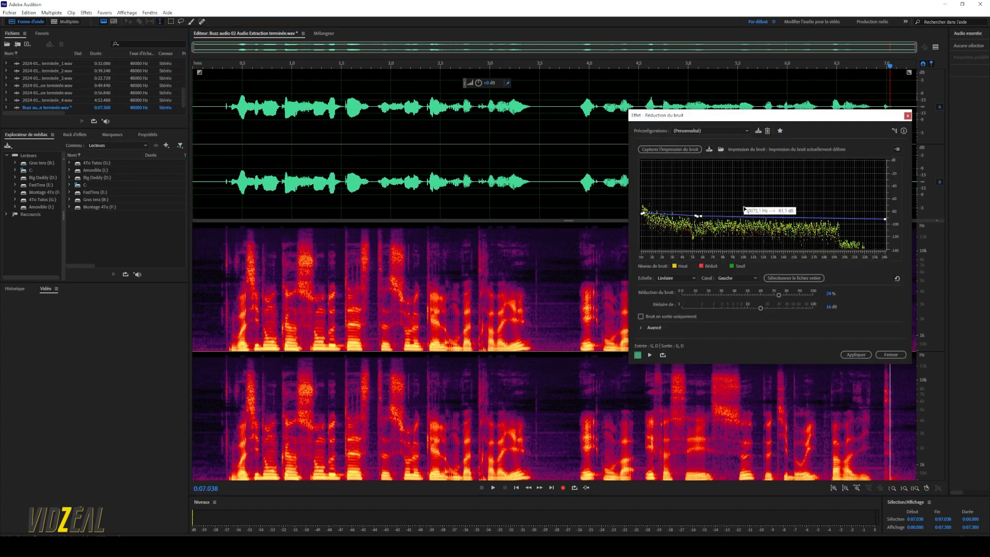
{"action": "left_click", "coordinate": [856, 355]}
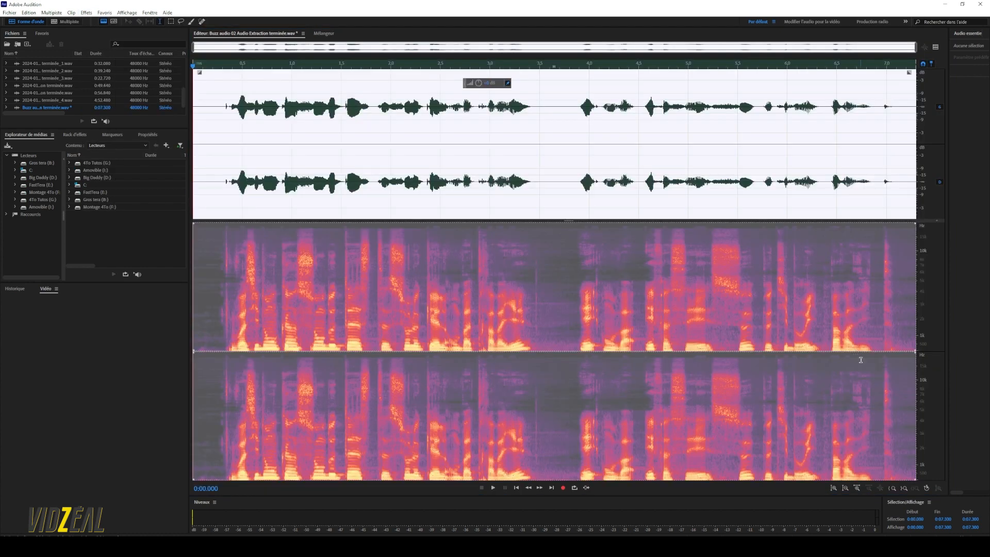
{"action": "left_click", "coordinate": [883, 444]}
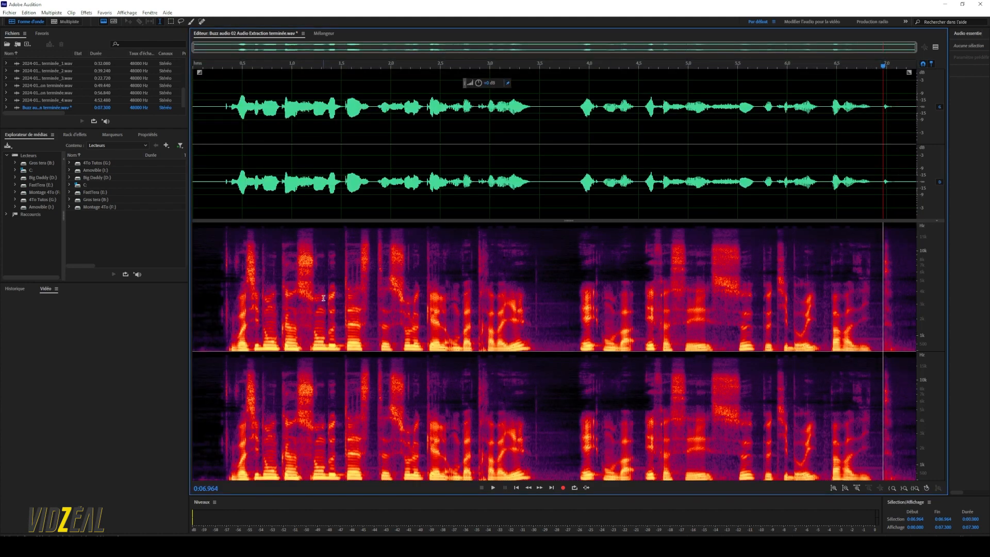
Listen to the cleaned recording from about 0:01.1 and save the audio file
{"action": "left_click", "coordinate": [300, 287]}
{"action": "key", "text": "space"}
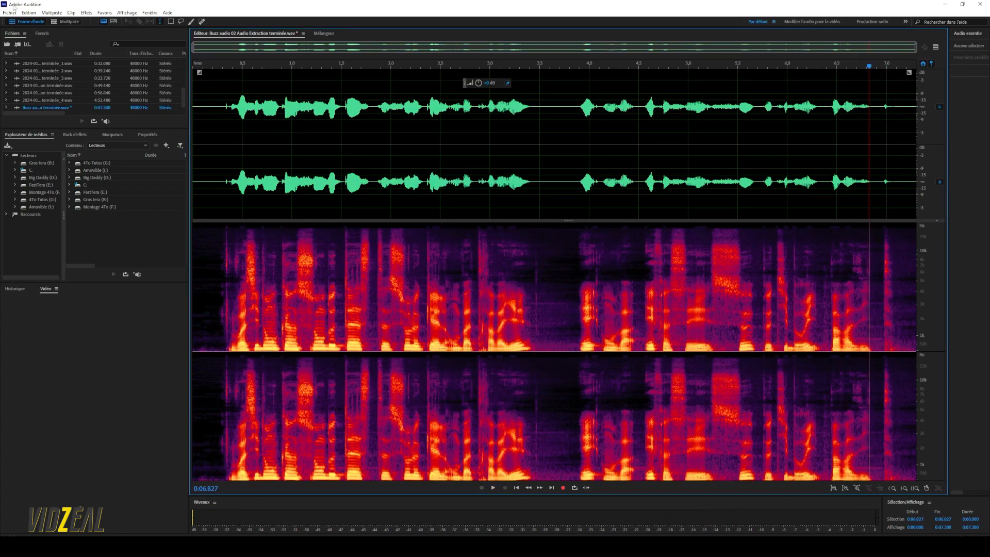
{"action": "left_click", "coordinate": [4, 13]}
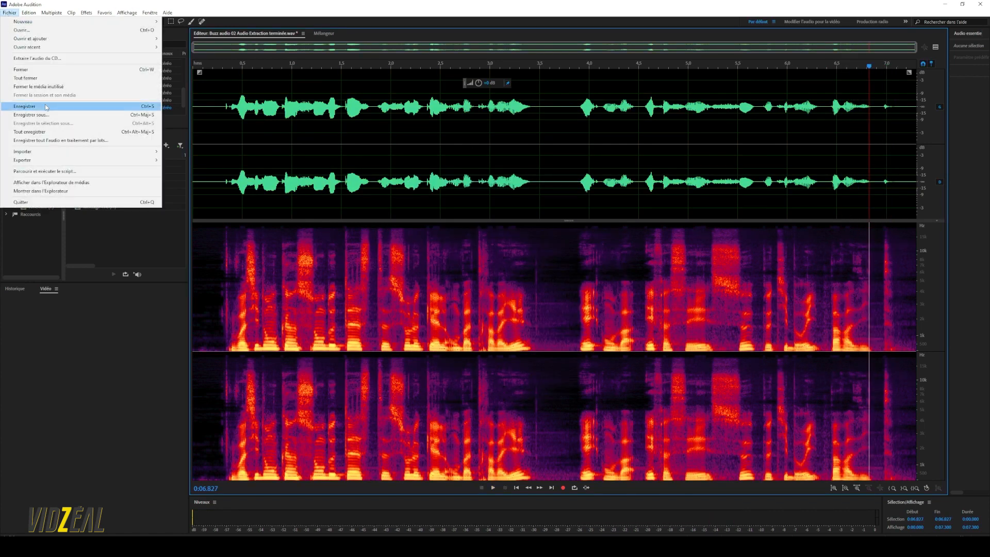
{"action": "left_click", "coordinate": [45, 106]}
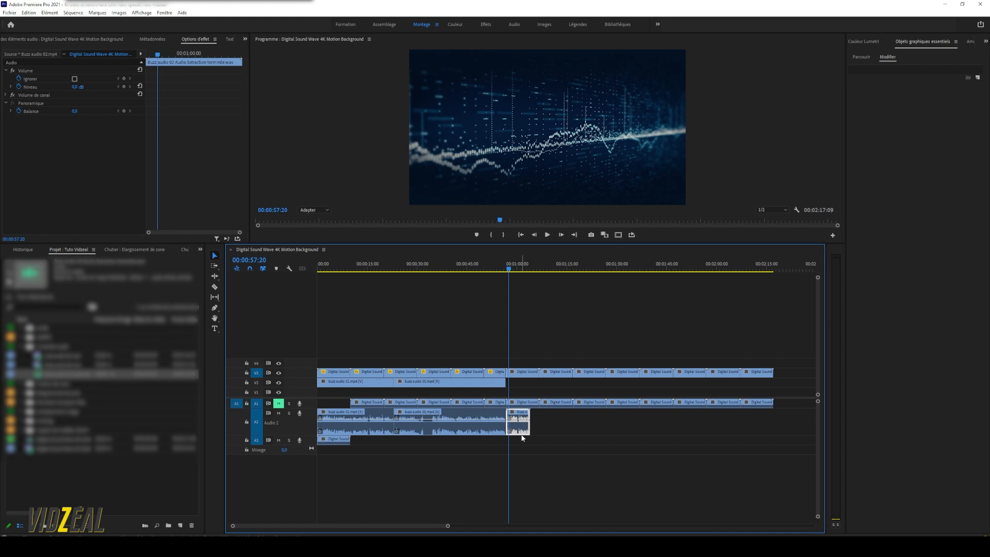
Switch to Premiere Pro and play the sequence from about 00:00:56:15 through the cleaned audio clip
{"action": "key", "text": "equal"}
{"action": "key", "text": "equal"}
{"action": "key", "text": "equal"}
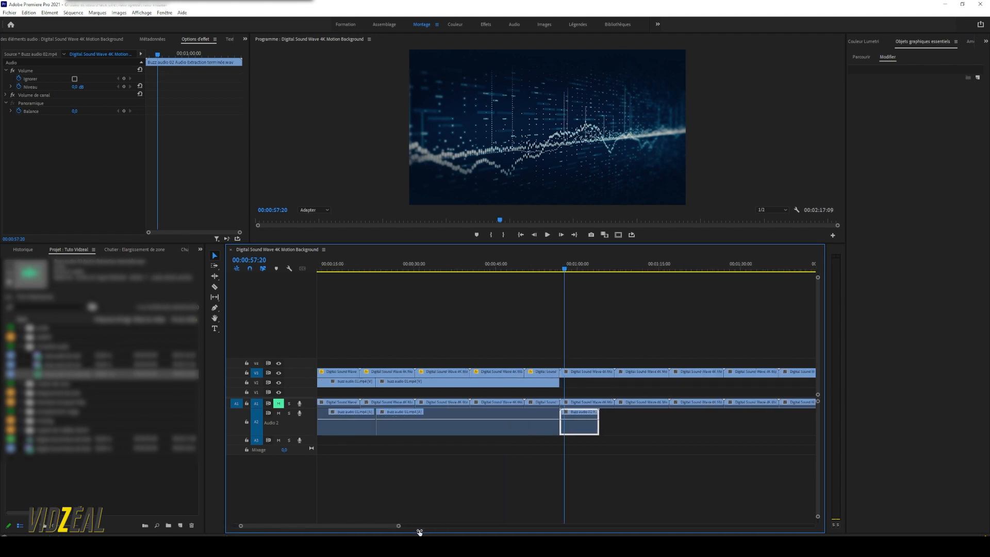
{"action": "left_click", "coordinate": [552, 269]}
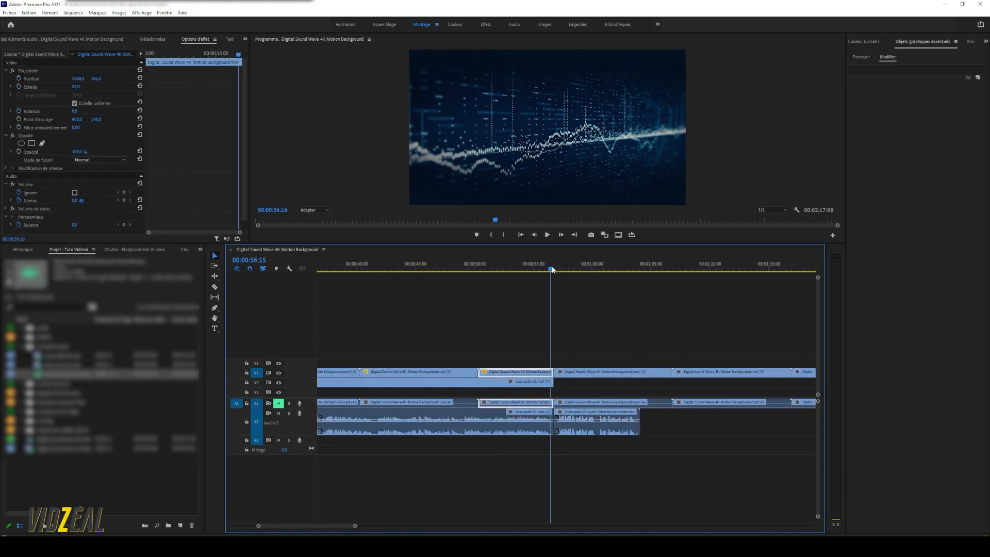
{"action": "key", "text": "space"}
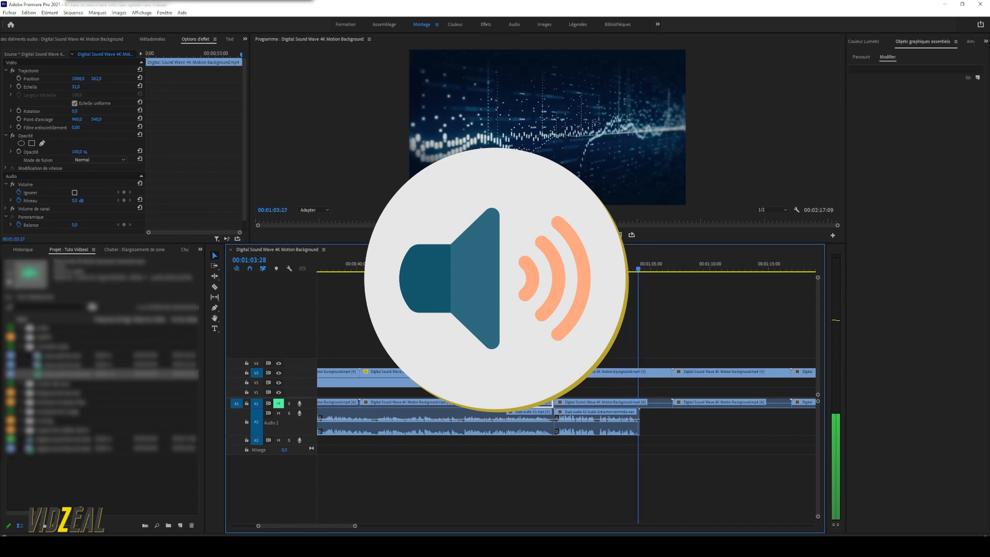
{"action": "key", "text": "space"}
Compare the original and cleaned audio by replaying the transition between the clips from 00:00:54:01 and from 00:00:56:04
{"action": "left_click_drag", "start_coordinate": [608, 268], "coordinate": [523, 269]}
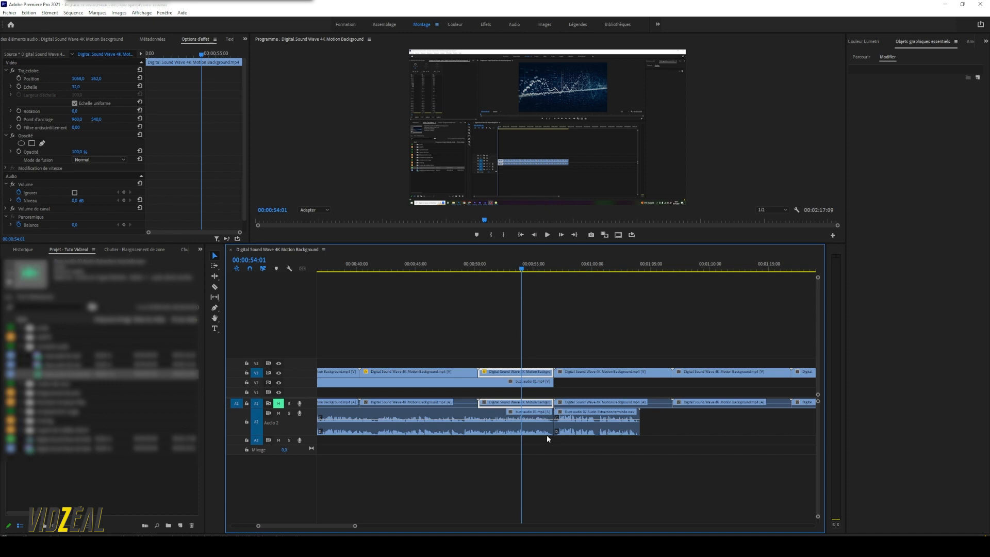
{"action": "key", "text": "space"}
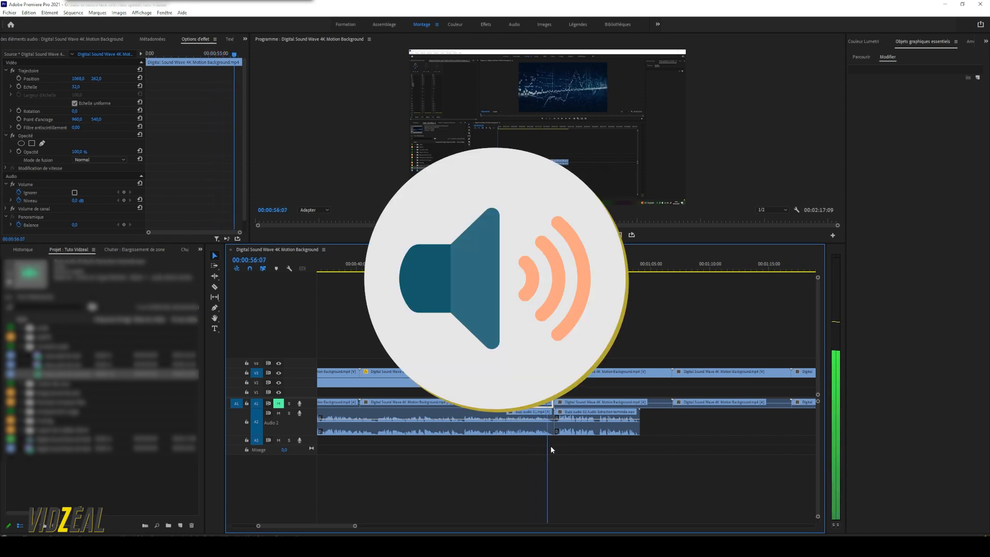
{"action": "key", "text": "space"}
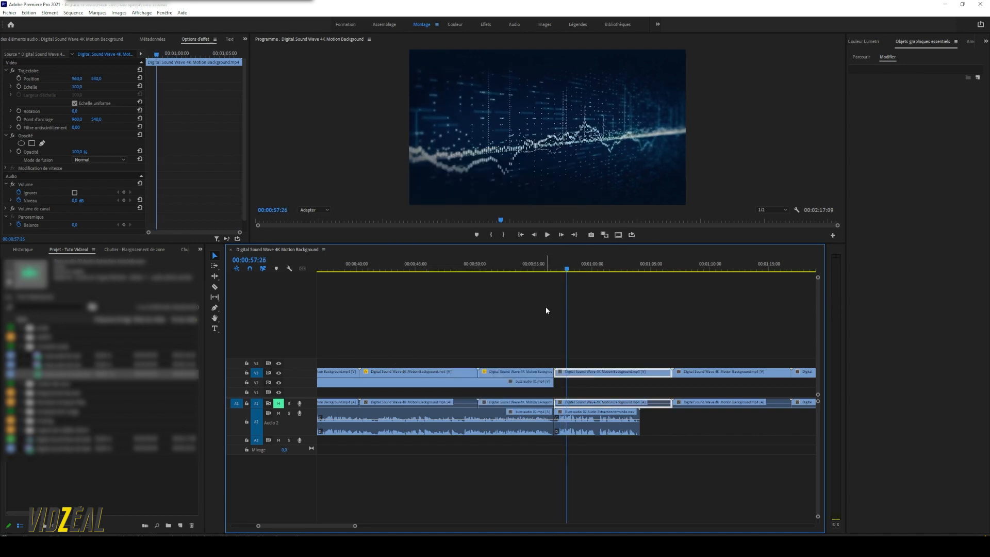
{"action": "left_click", "coordinate": [549, 269]}
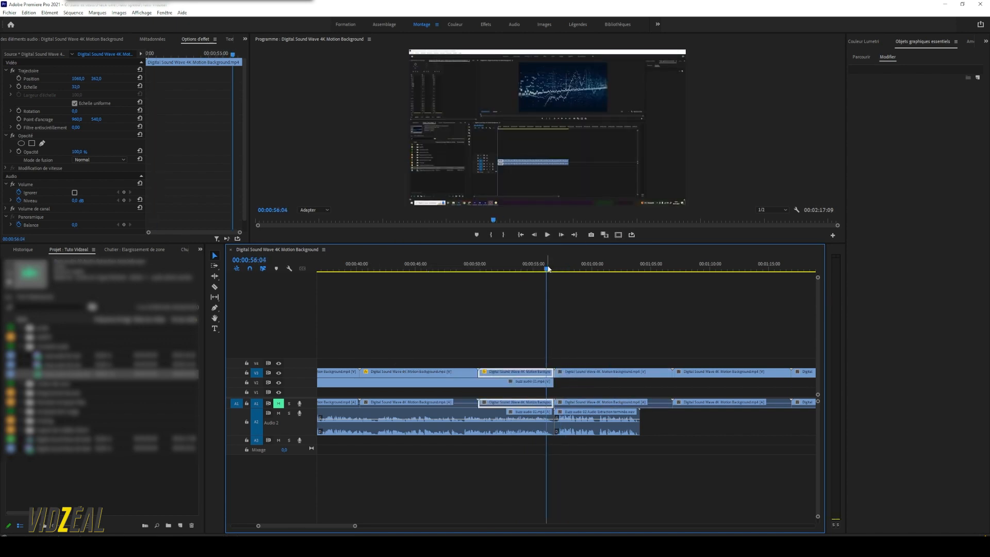
{"action": "key", "text": "space"}
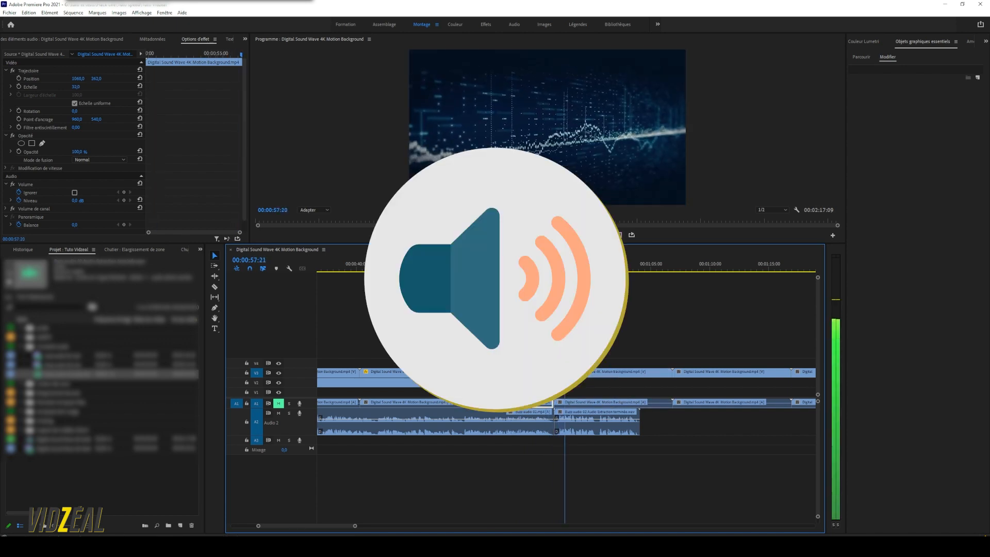
{"action": "key", "text": "space"}
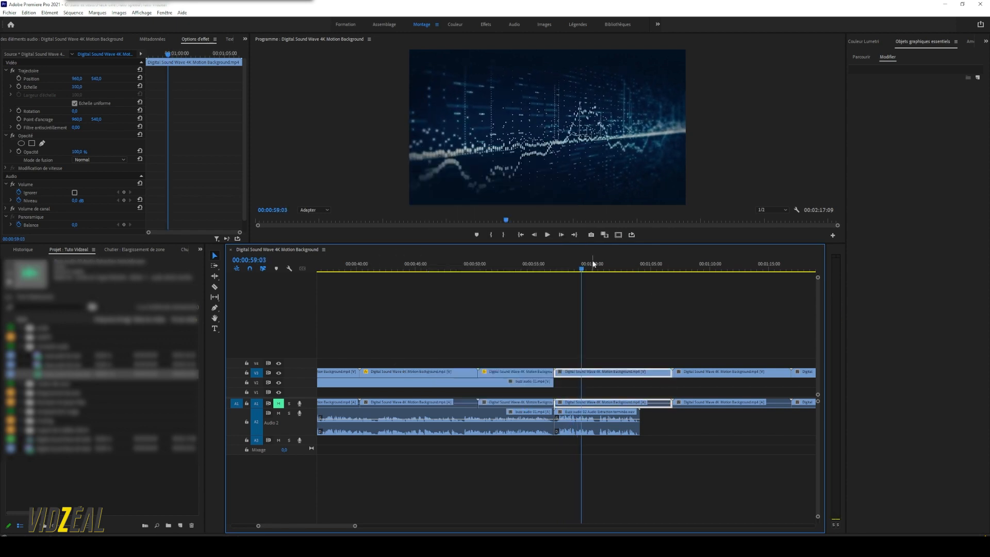
Move the playhead to 00:01:03:11, near the end of the cleaned audio clip
{"action": "left_click_drag", "start_coordinate": [593, 265], "coordinate": [633, 276]}
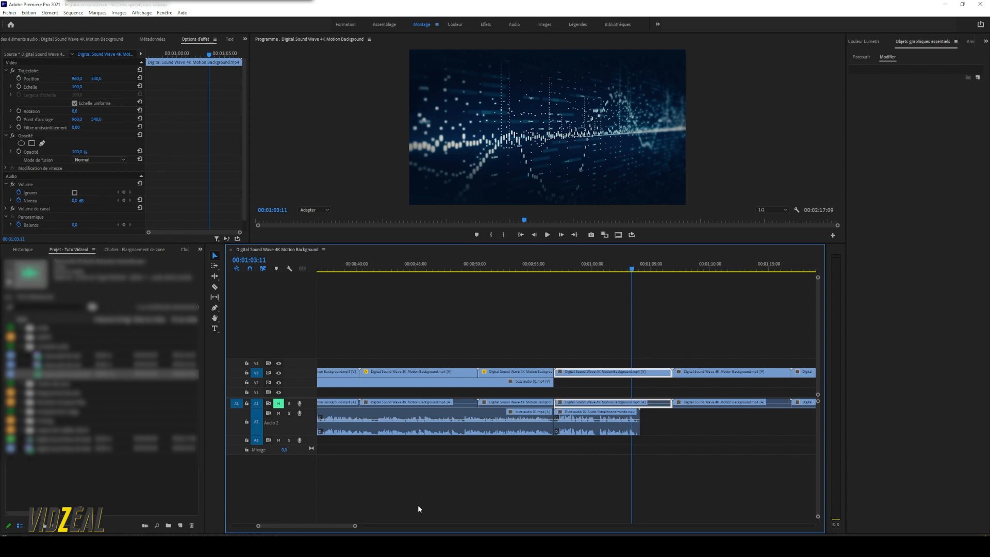
{"action": "left_click_drag", "start_coordinate": [355, 526], "coordinate": [447, 526]}
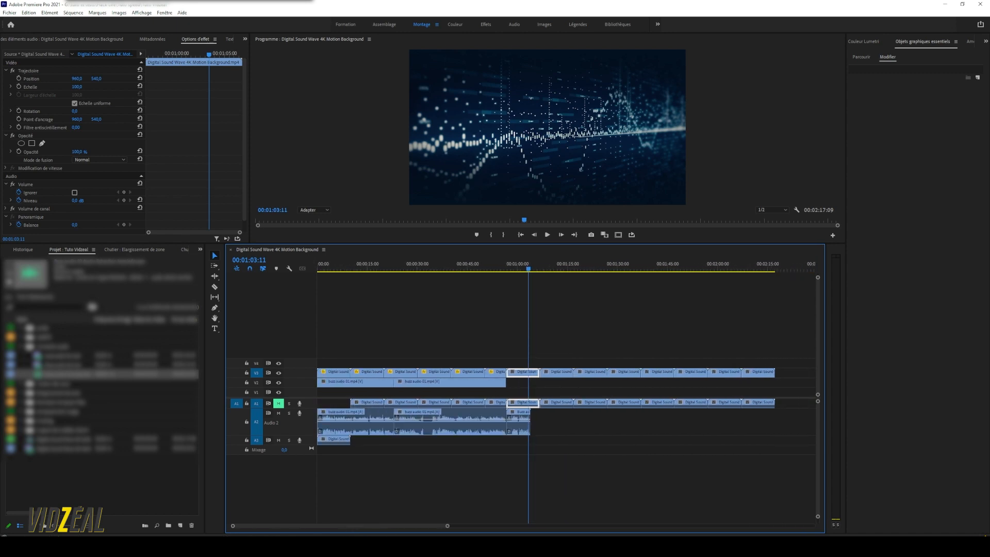